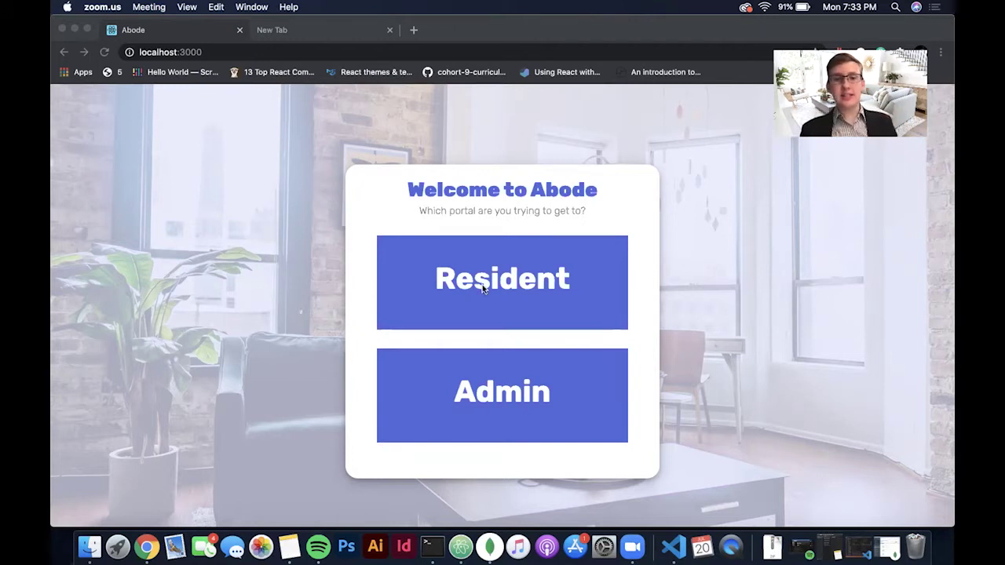
Enter the resident portal and open the form for writing a maintenance report
click(460, 292)
click(498, 264)
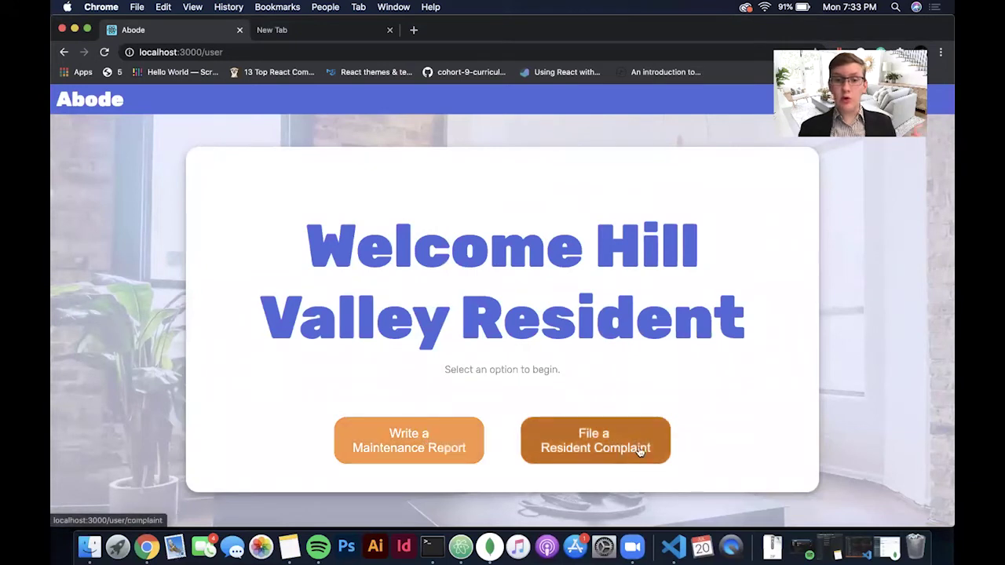
click(462, 449)
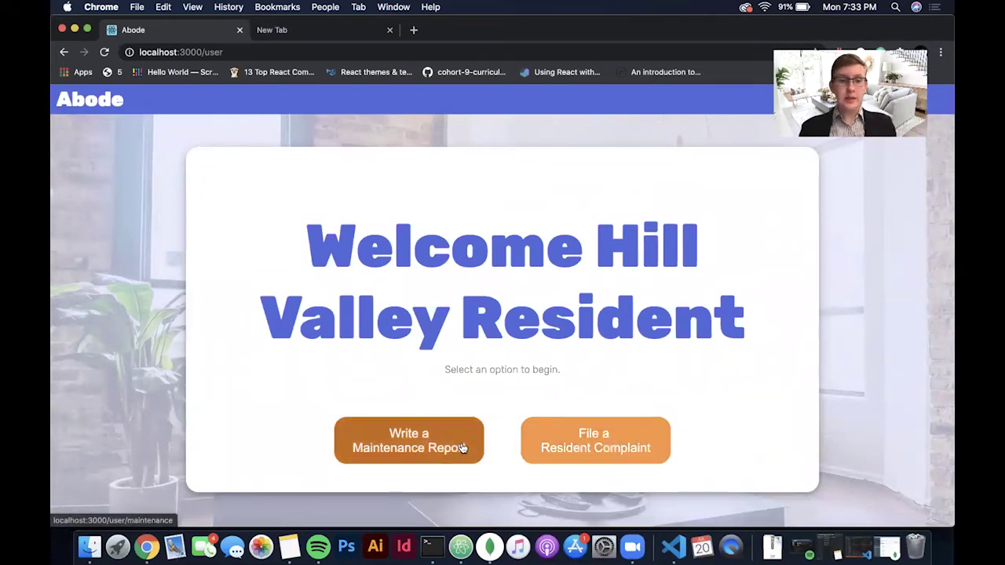
scroll(370, 299, down, 1)
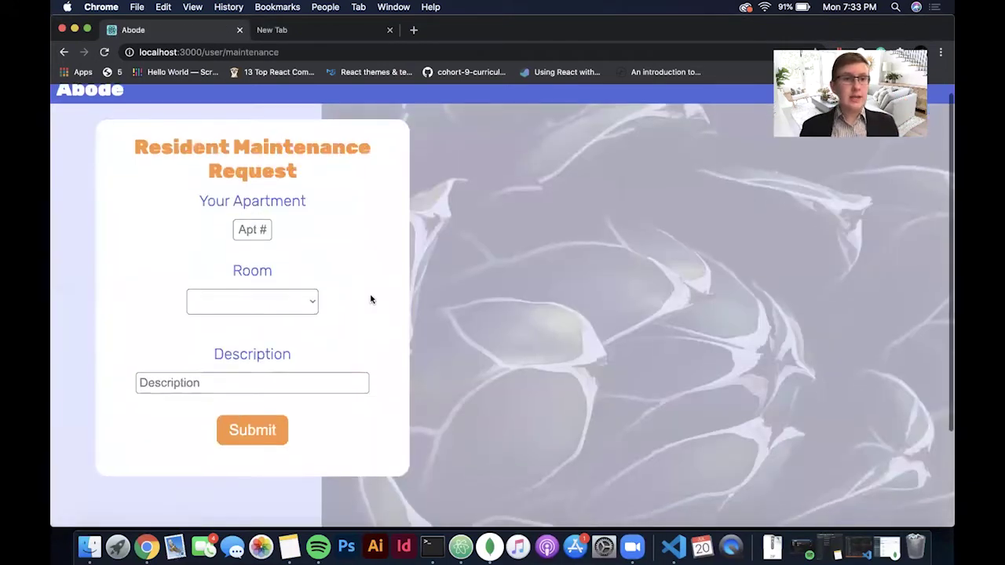
Set the maintenance request's apartment to 202 and its room to Bedroom 2
click(254, 229)
text(202)
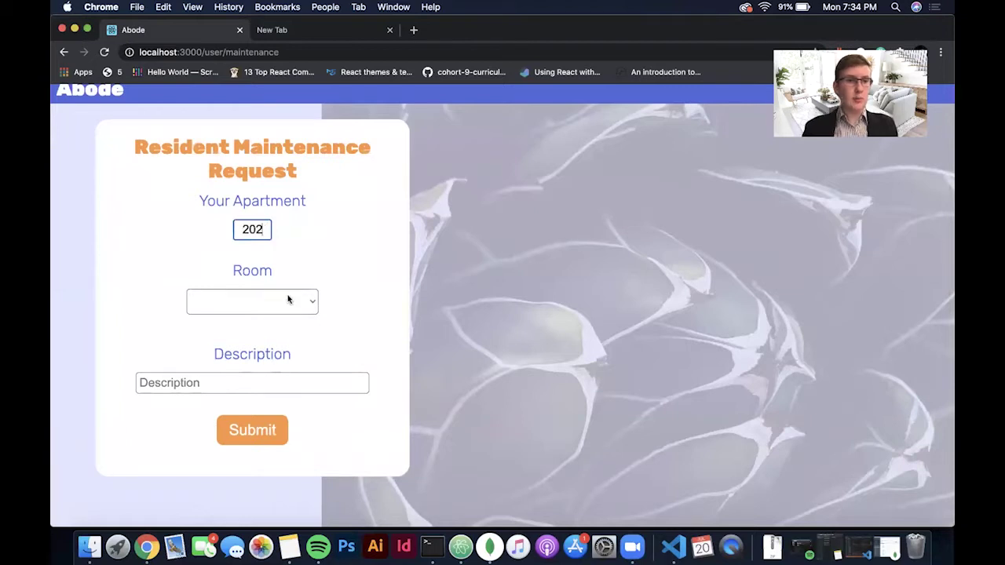
click(289, 301)
click(285, 359)
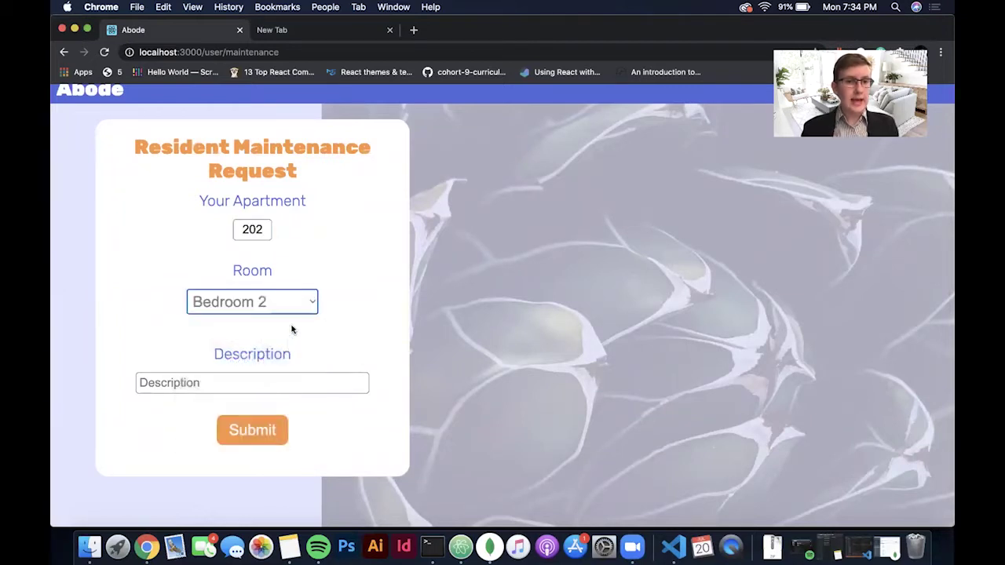
Describe the problem as "Windows leak when it rains." and submit the maintenance request
click(268, 385)
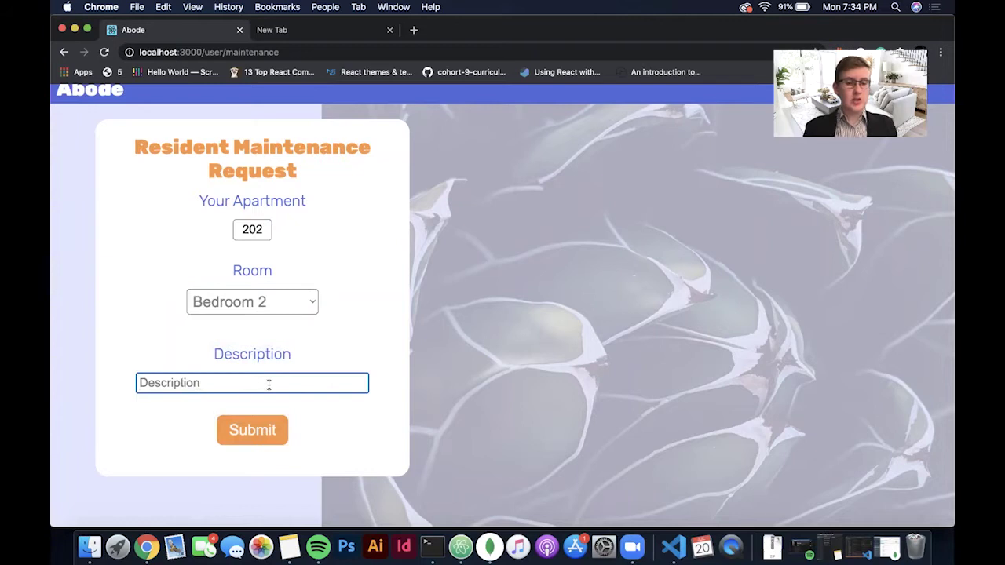
text(Windows)
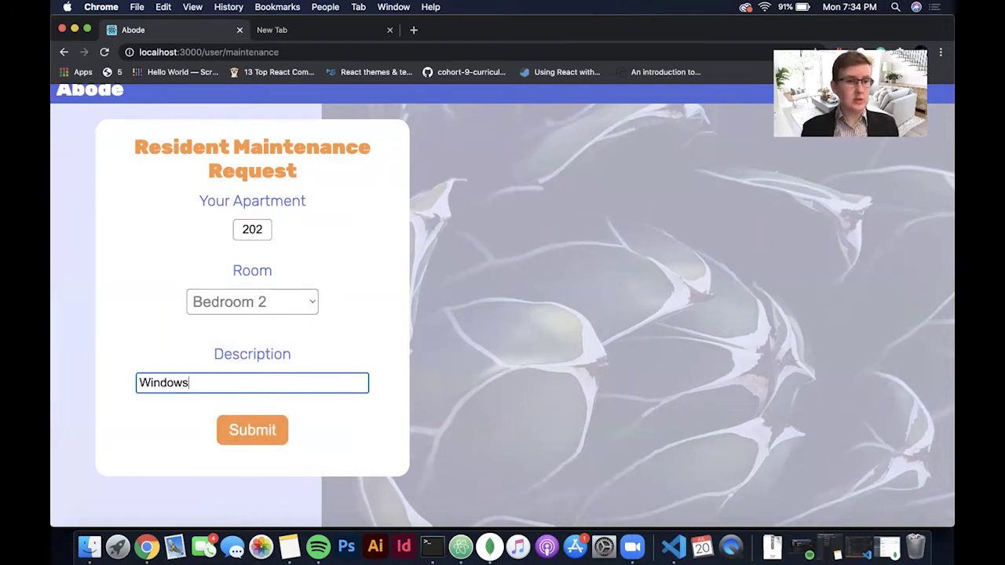
text( leak when it )
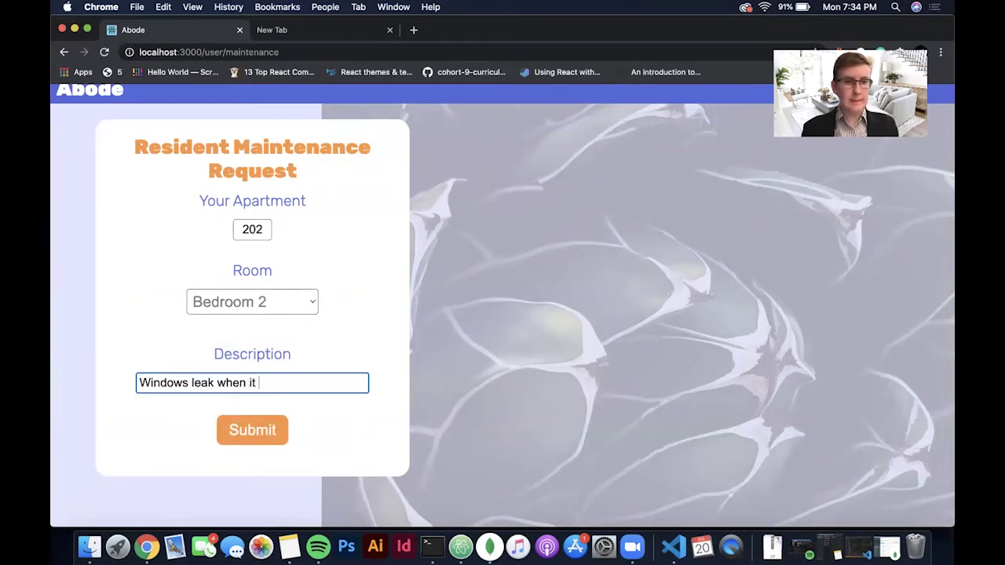
text(rains.)
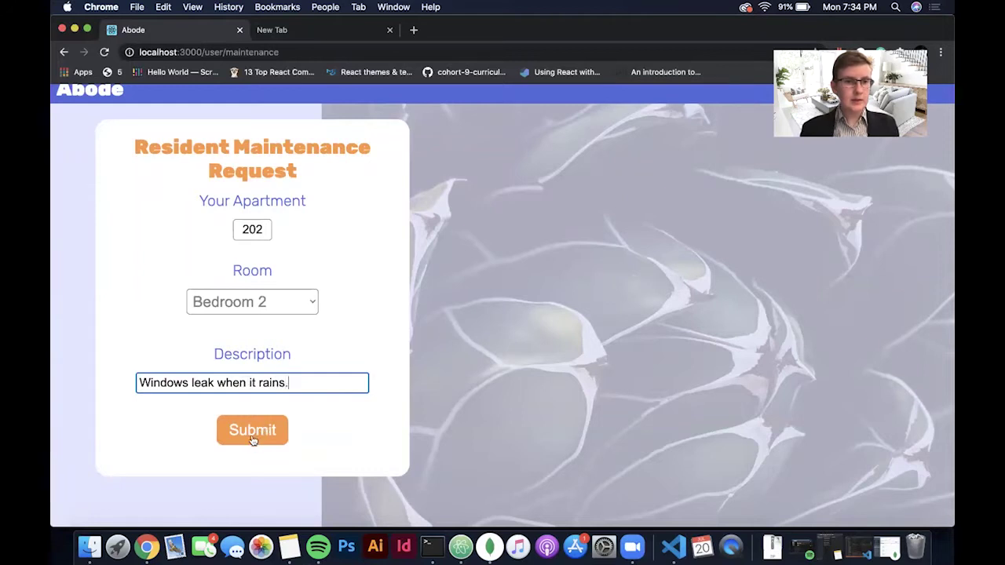
click(253, 433)
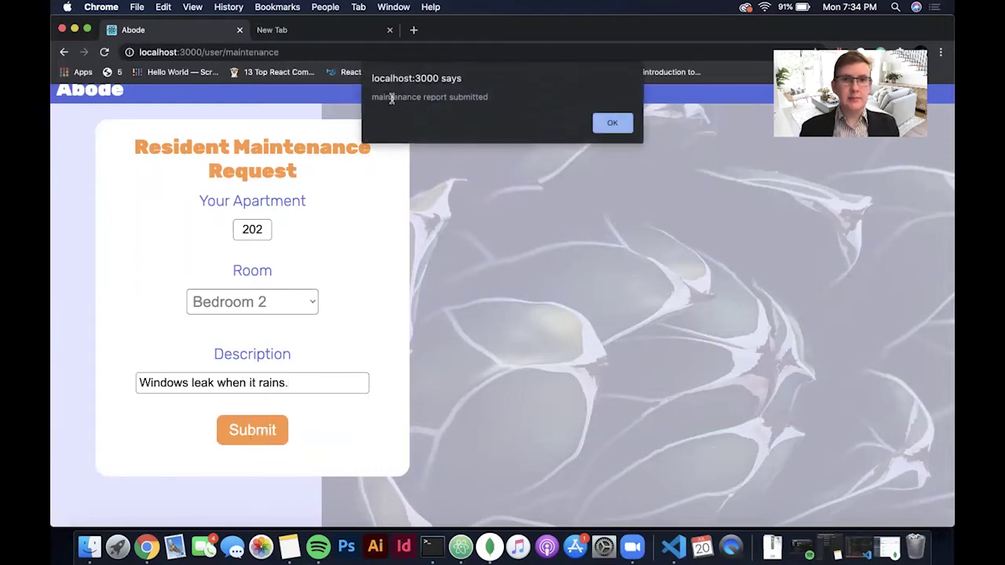
click(625, 127)
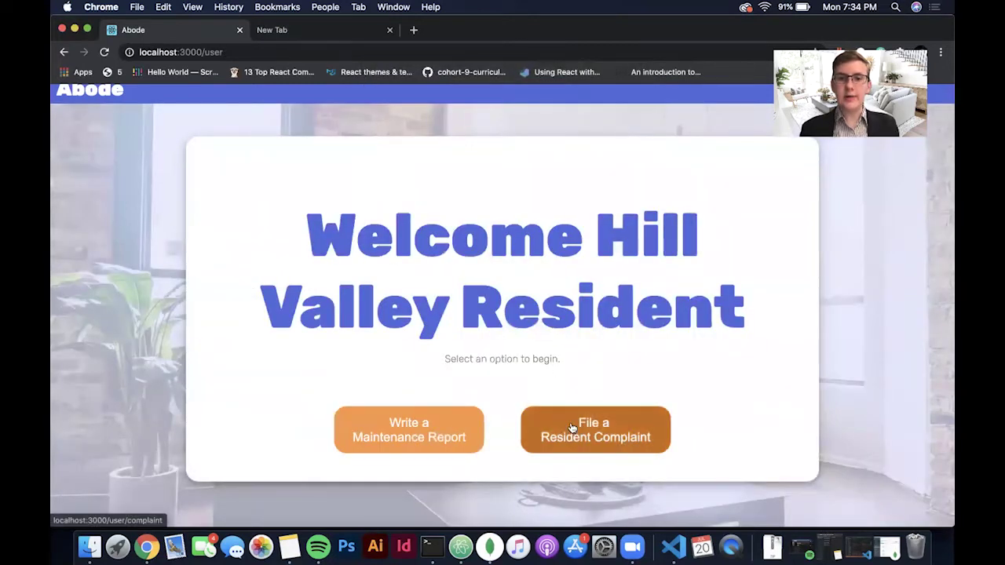
Open the resident complaint form and try to submit it with all fields left empty
click(572, 429)
scroll(369, 308, down, 2)
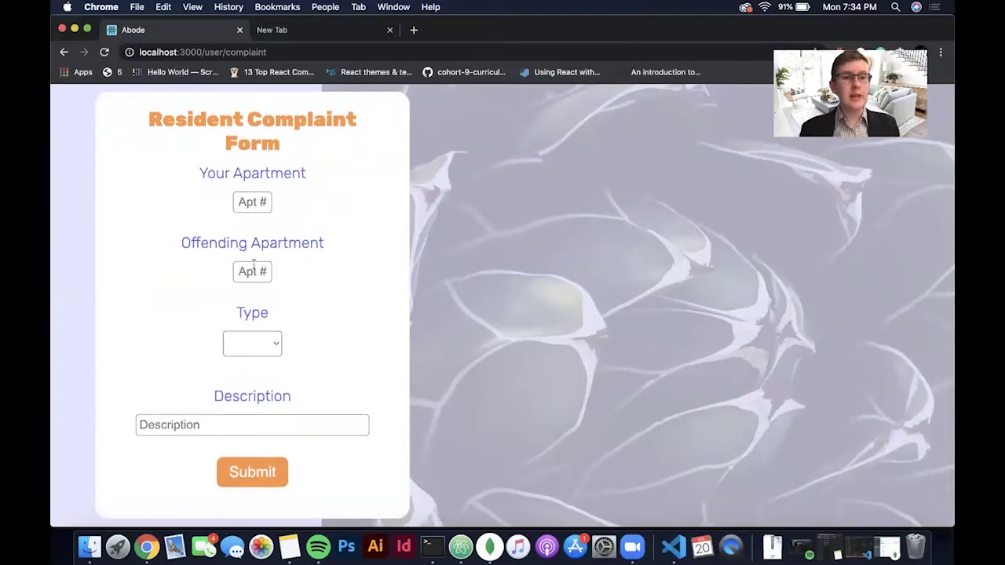
click(253, 270)
click(261, 347)
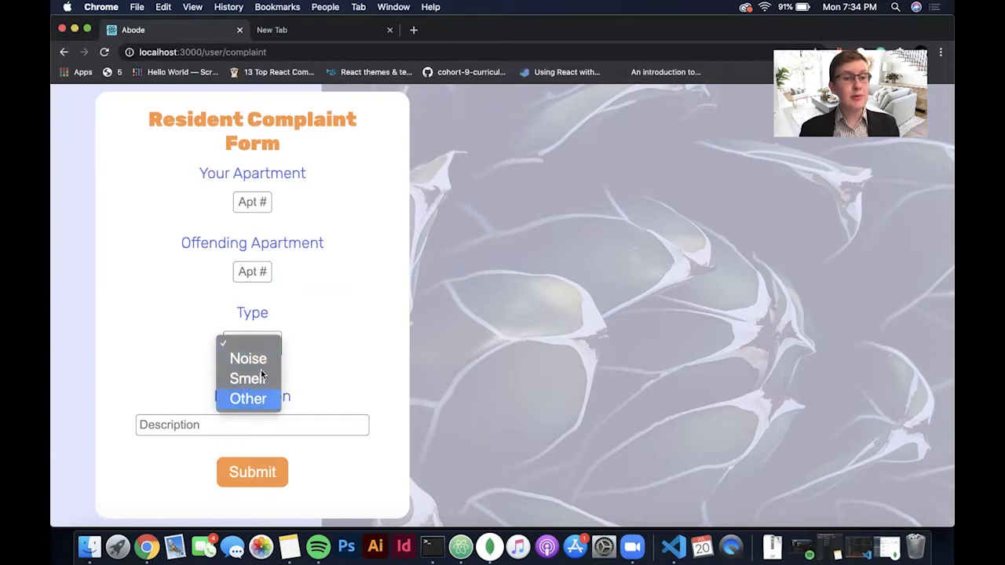
click(310, 365)
click(251, 429)
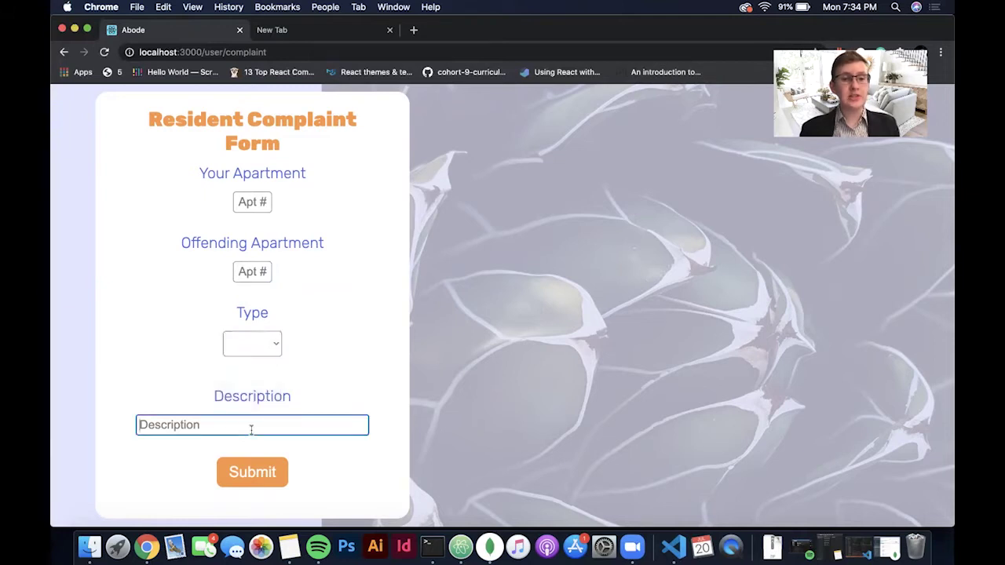
click(265, 469)
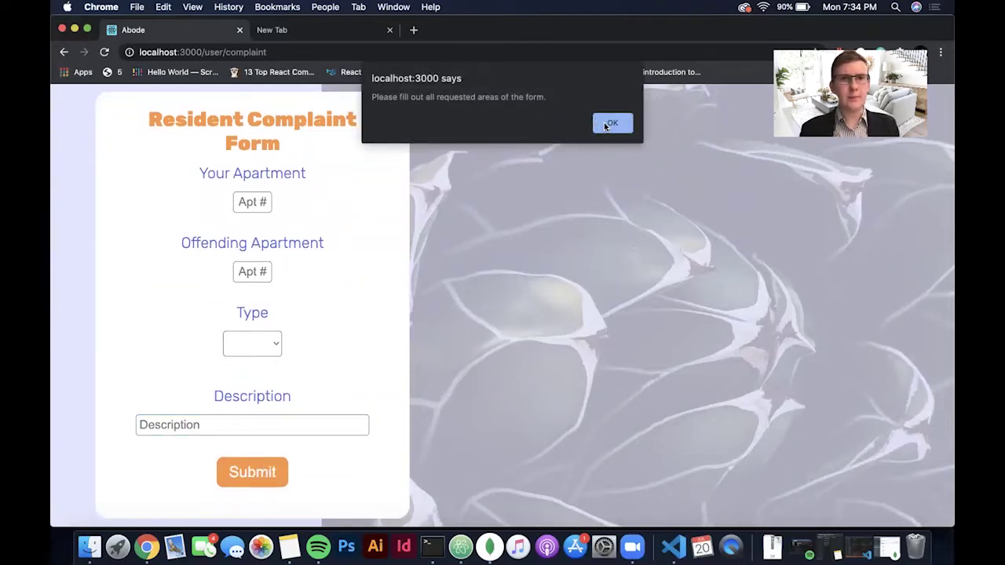
click(608, 124)
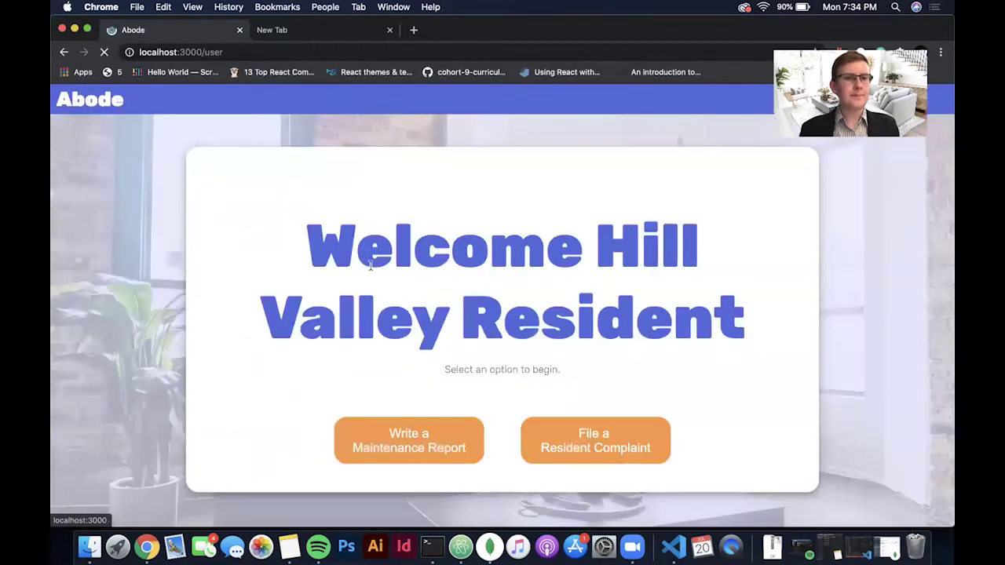
Return to the portal selection, enter the admin portal and examine the tenant details of apartments 301 and 204 on the building map
click(97, 97)
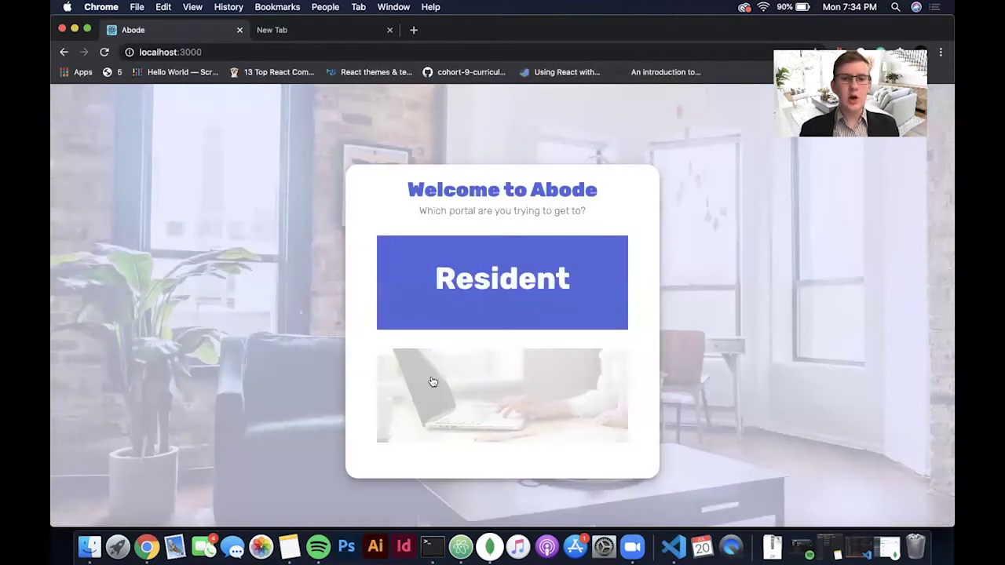
click(432, 382)
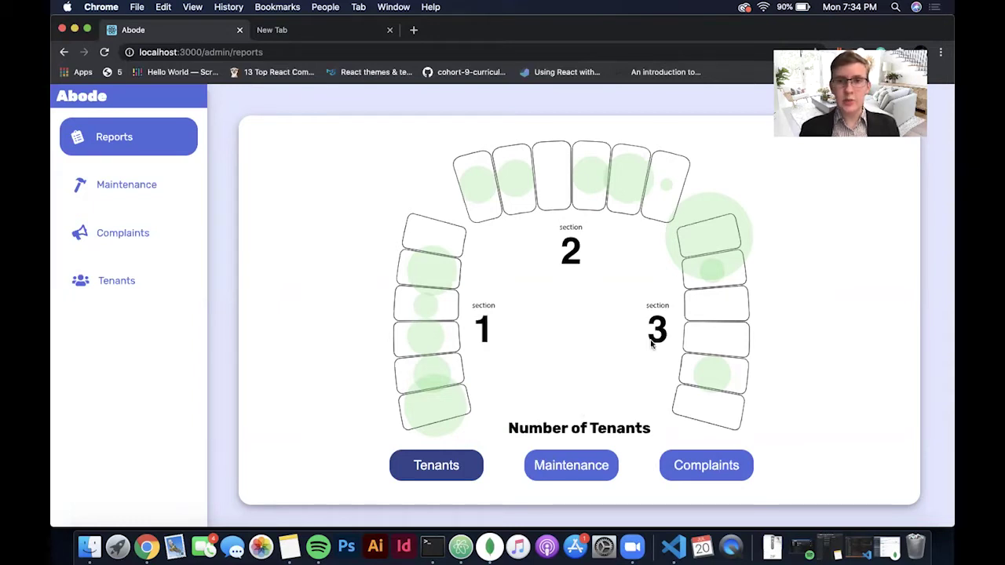
mouse_move(674, 261)
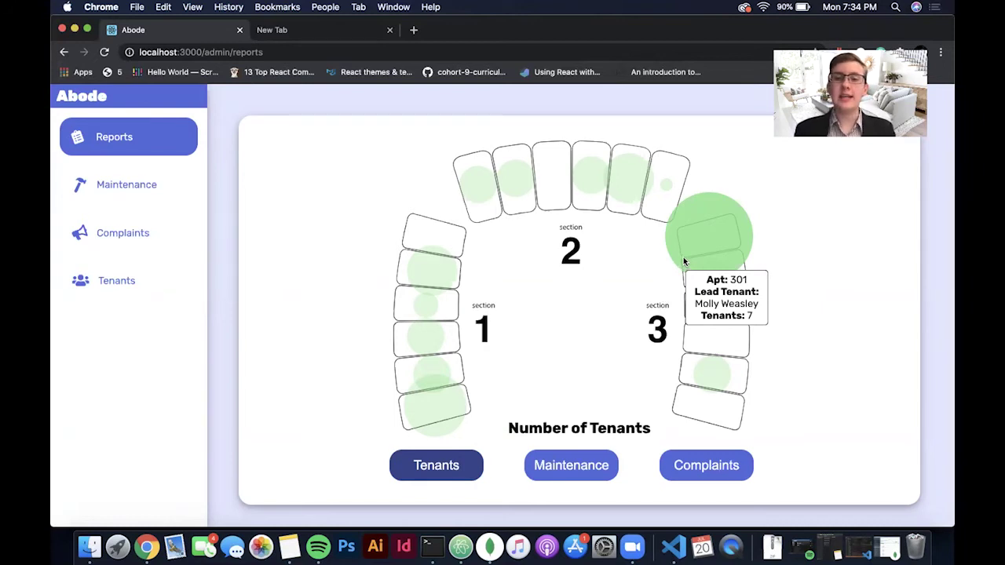
mouse_move(643, 192)
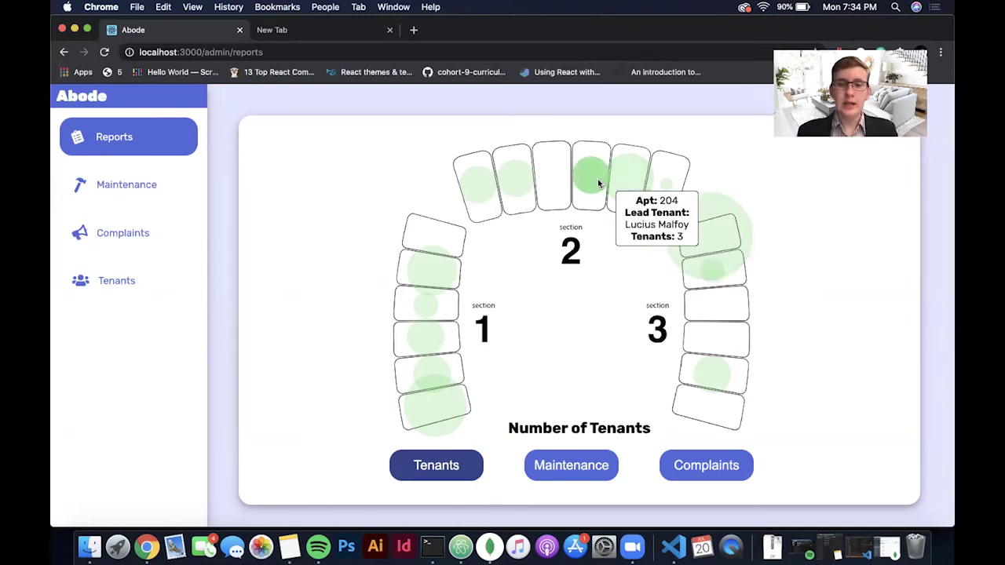
Examine the maintenance report counts and the complaint counts on the building map, including the complaints against apartment 206
click(576, 469)
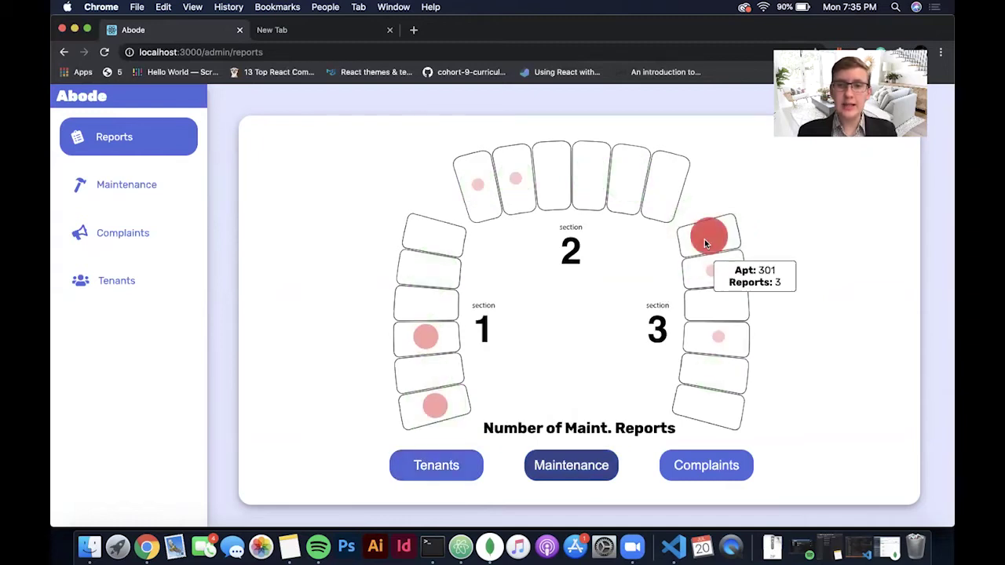
click(697, 481)
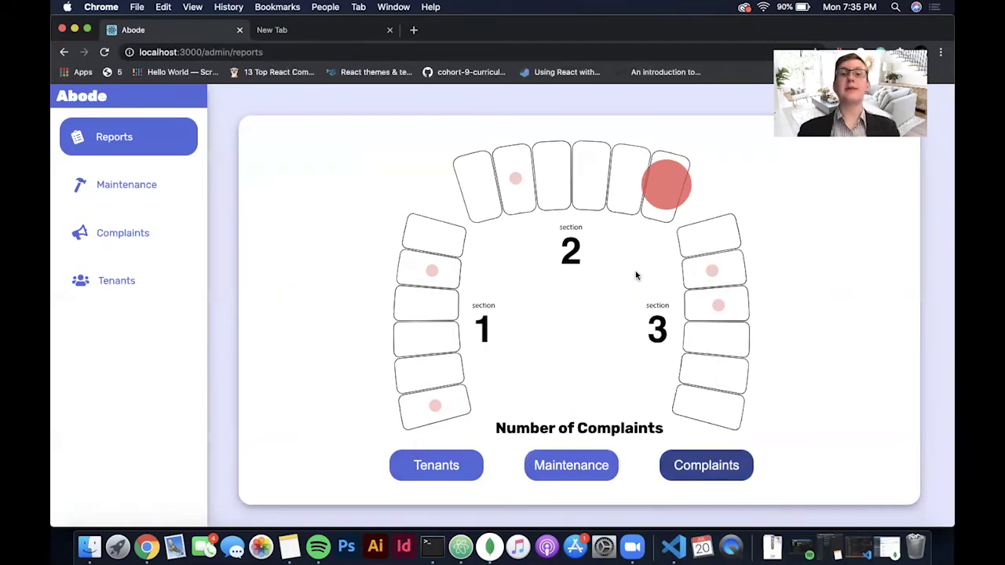
mouse_move(671, 206)
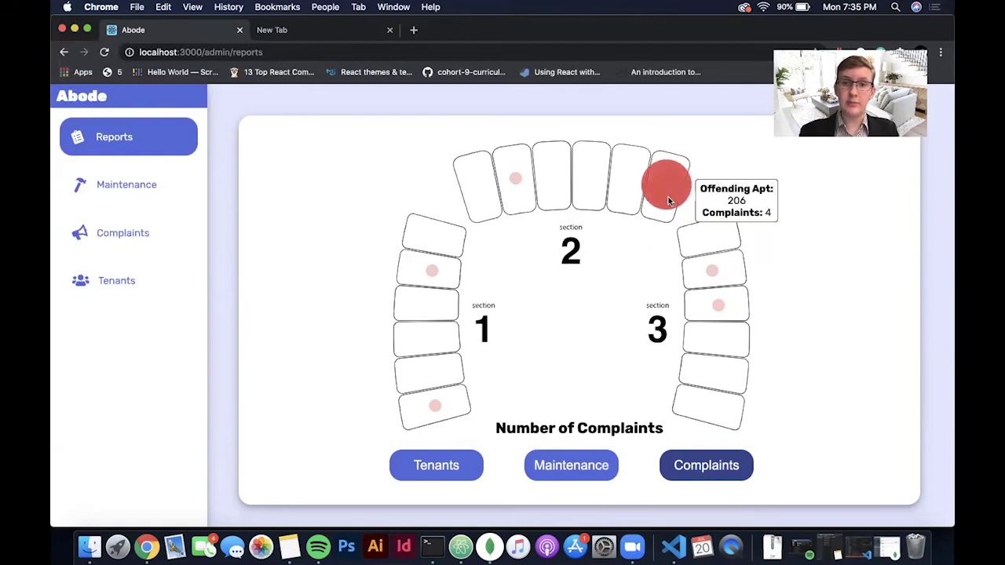
Open the maintenance requests list and toggle the status of apartment 202's window leak request to green and back to red
click(154, 185)
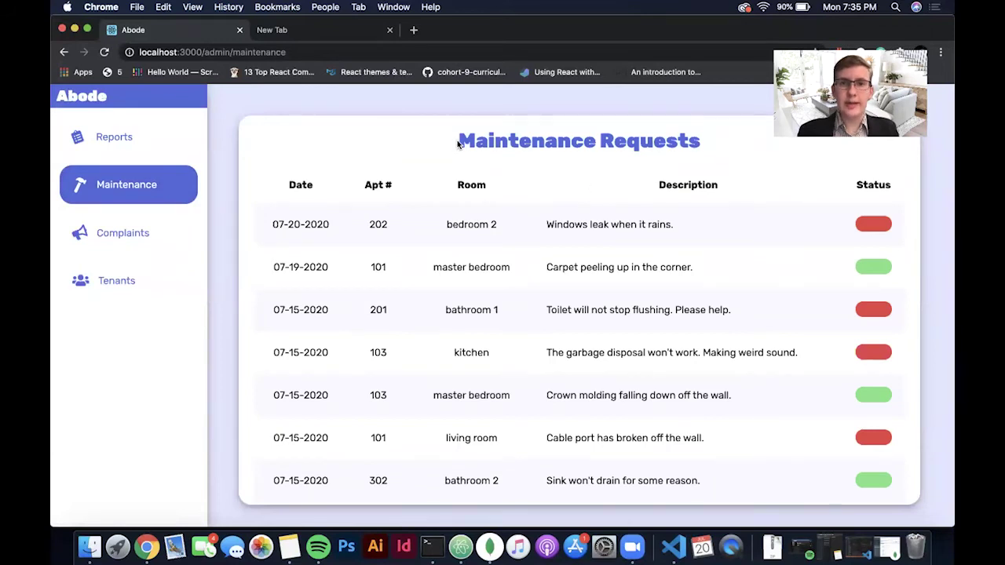
drag(458, 142, 713, 144)
click(704, 145)
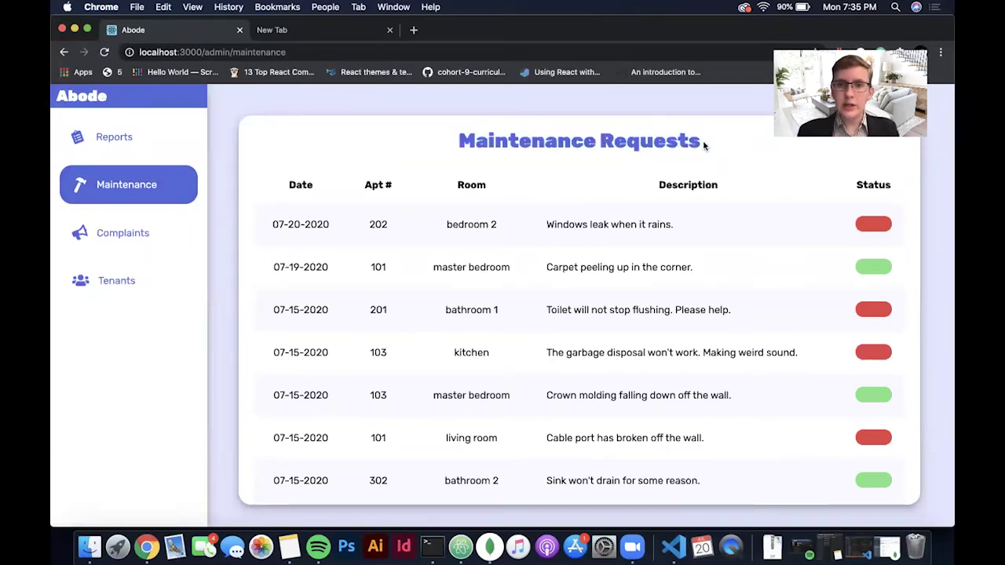
click(878, 227)
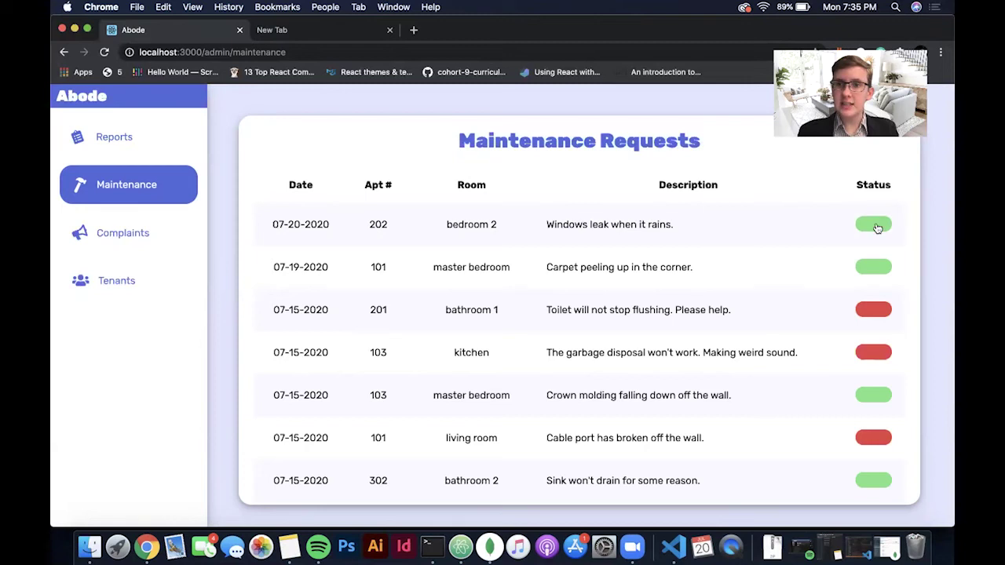
click(878, 228)
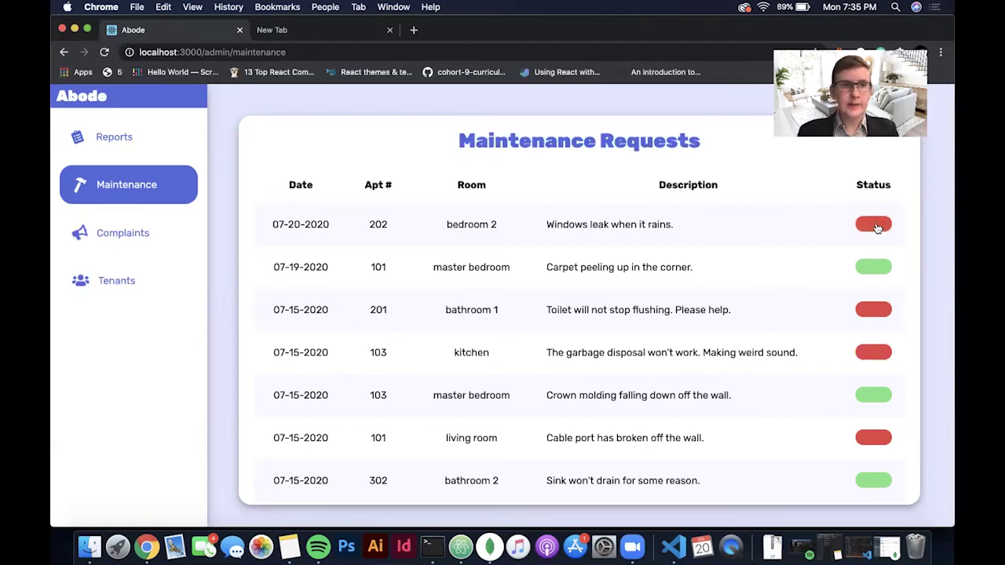
Open the complaint forms list and look through the filed complaints
click(167, 245)
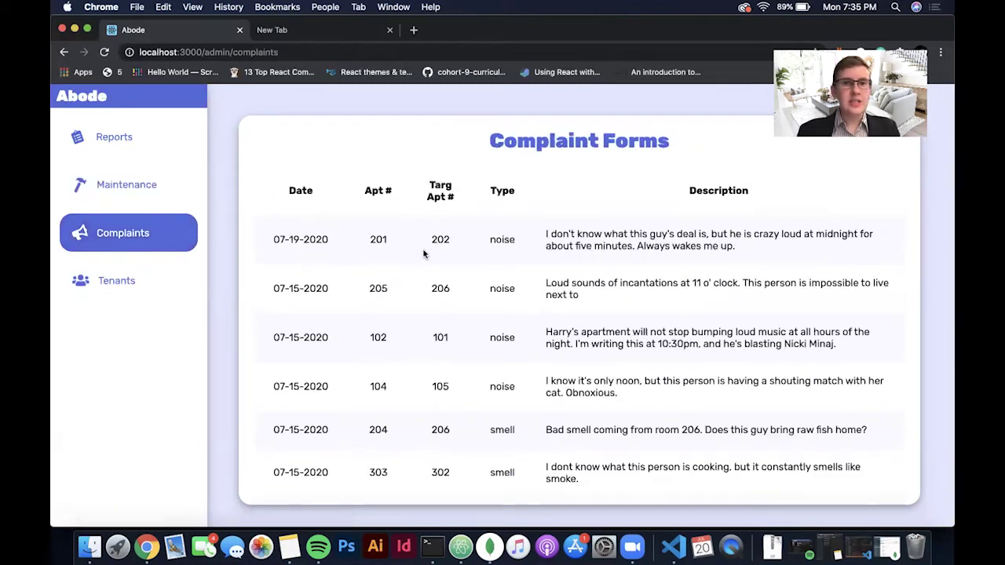
scroll(424, 253, down, 3)
scroll(423, 254, up, 3)
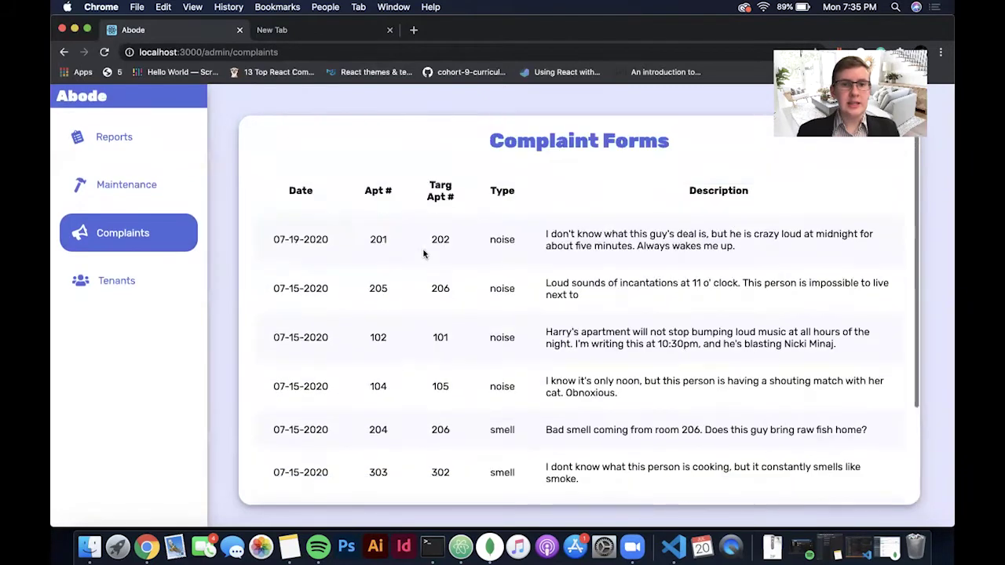
scroll(423, 254, down, 3)
scroll(423, 253, up, 3)
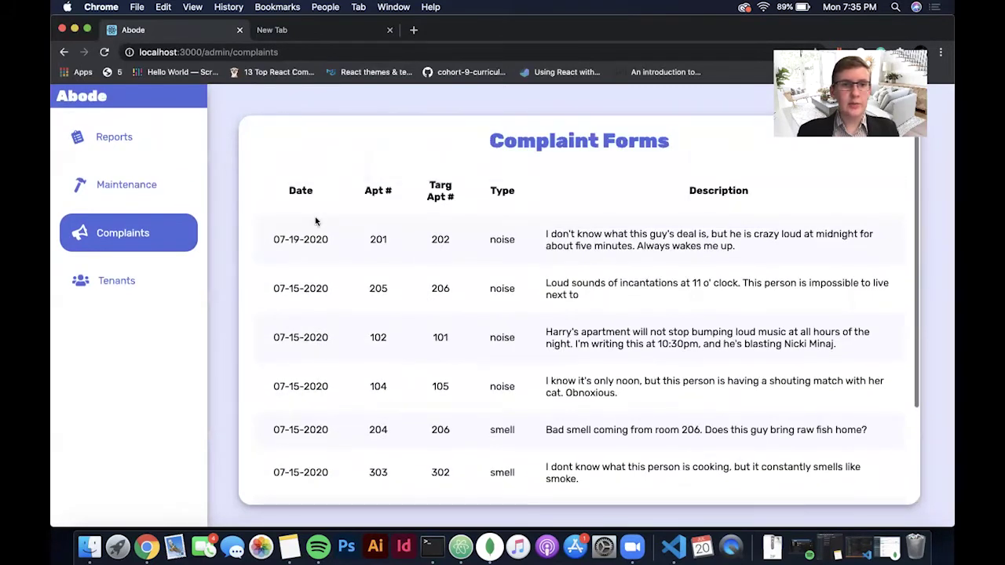
Open the tenants list and review the apartments, tenant numbers and lead tenants
click(126, 281)
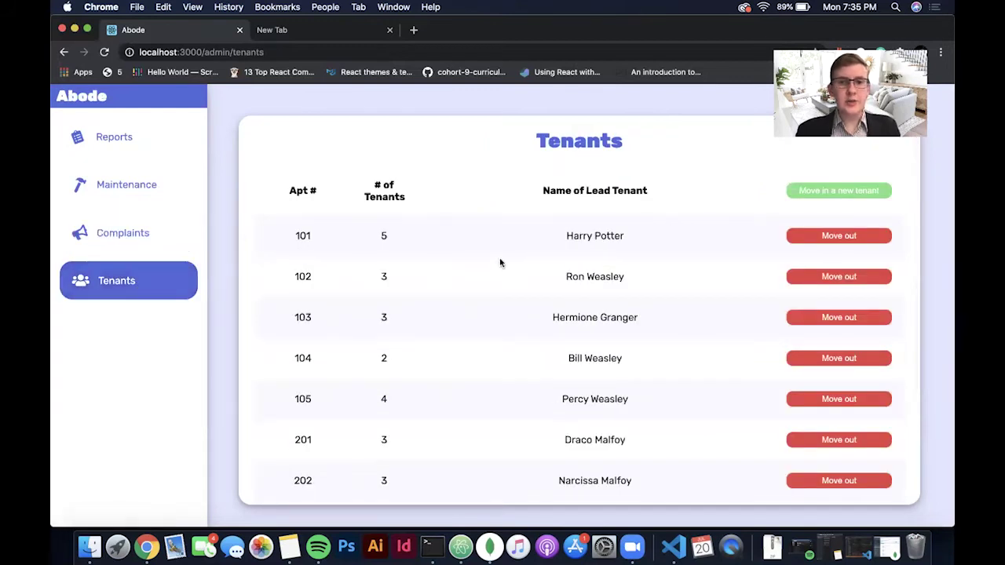
scroll(500, 263, down, 5)
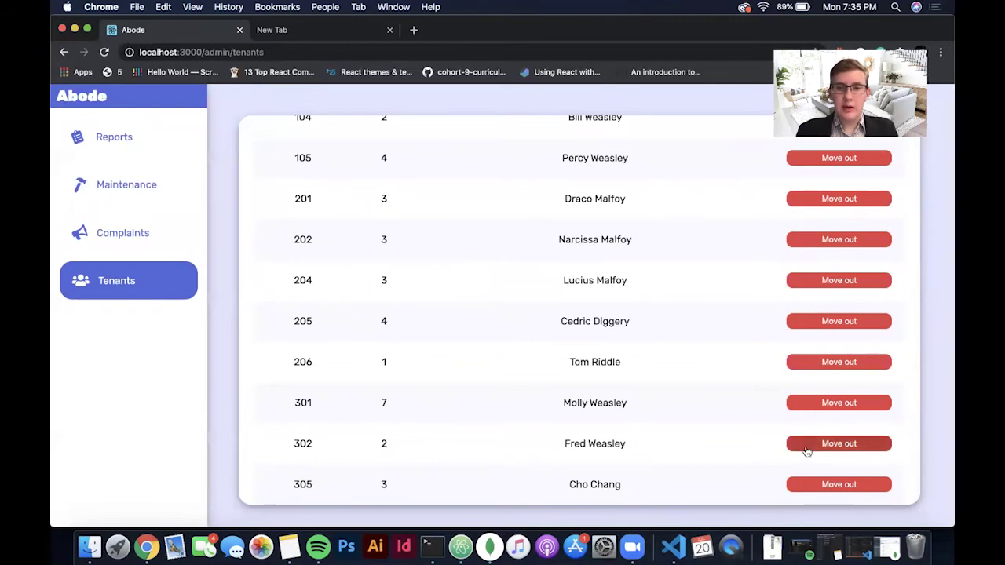
scroll(733, 454, up, 5)
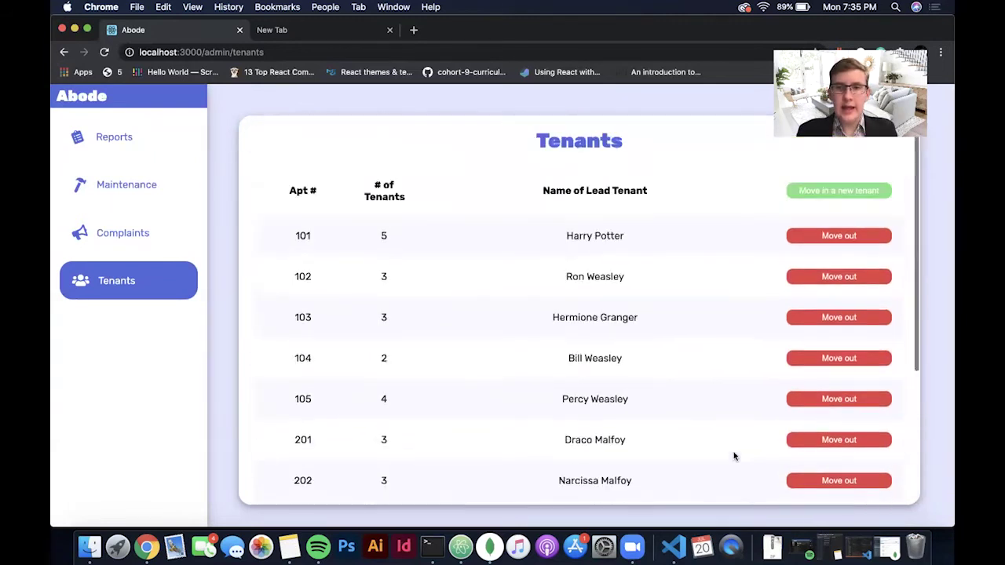
Start moving in a new tenant and enter the lead tenant's full name
click(838, 190)
click(619, 245)
text(G)
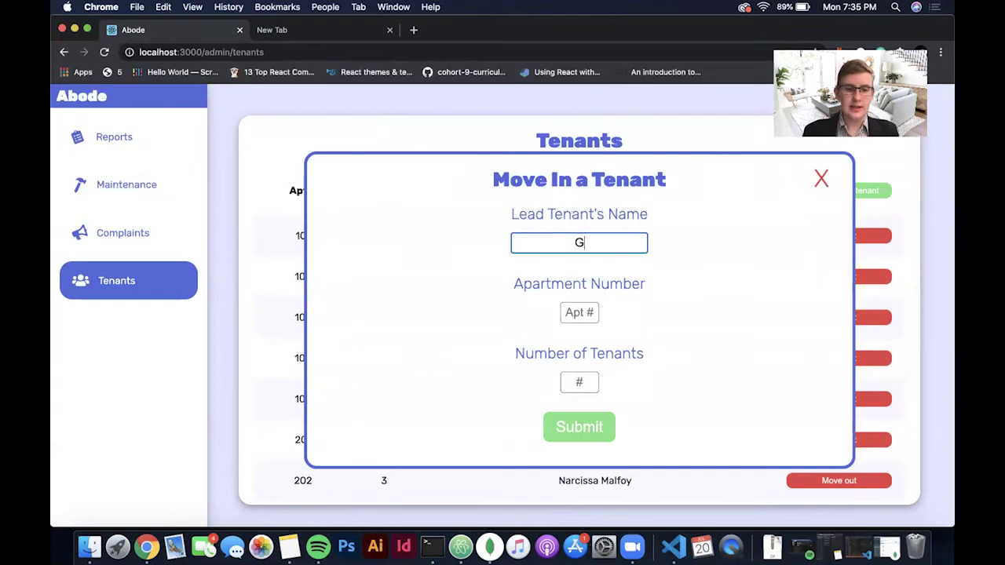
text(eorge Weasley)
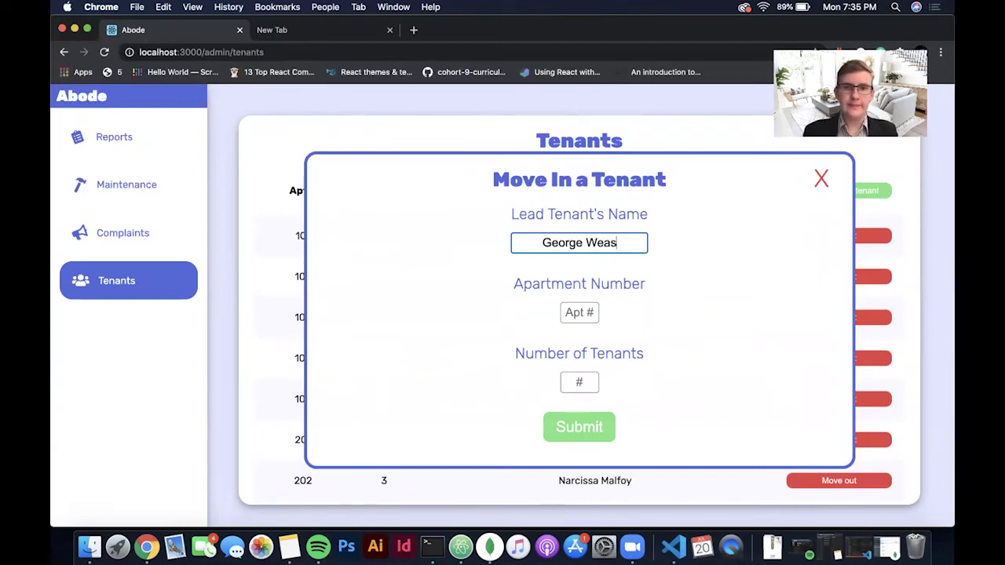
Set the new tenant's apartment number to 302 and number of tenants to 2, and submit the move-in form
click(581, 312)
text(2)
key(BackSpace)
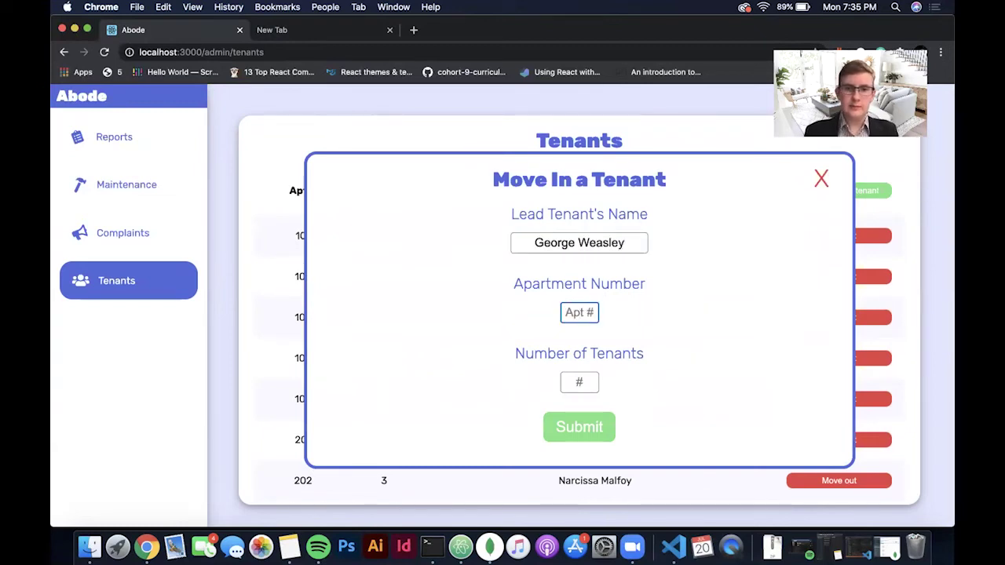
text(302)
click(569, 383)
text(2)
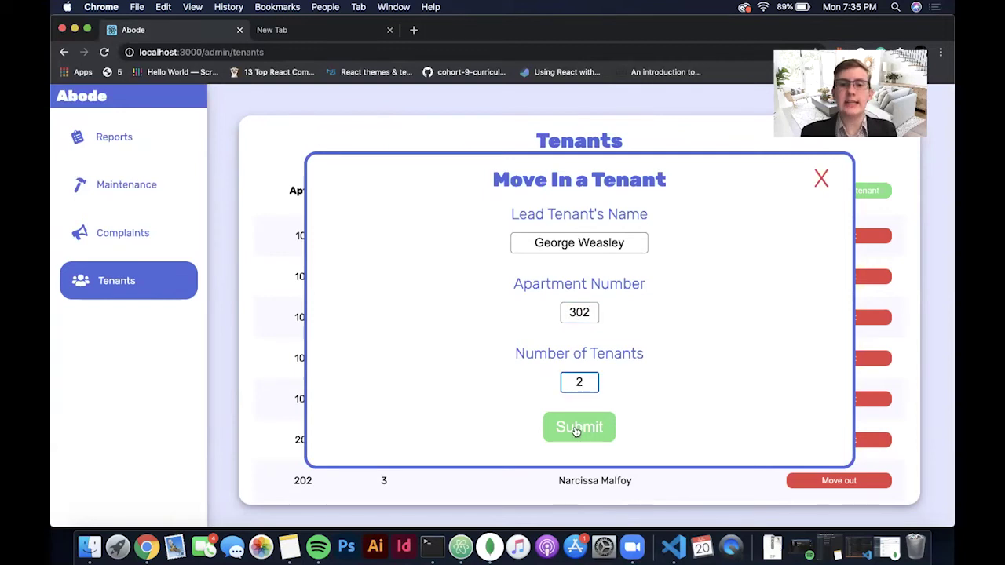
click(577, 427)
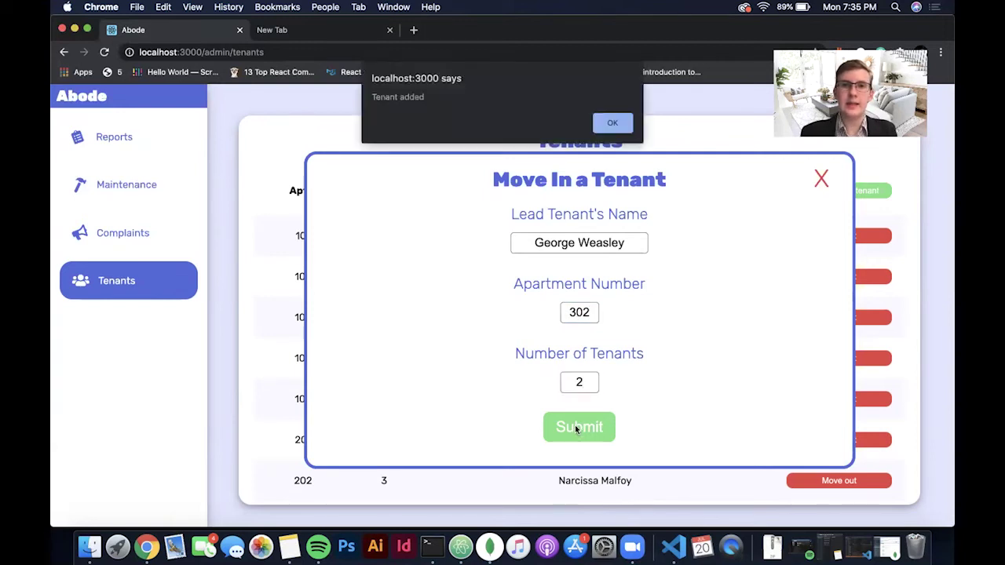
click(609, 125)
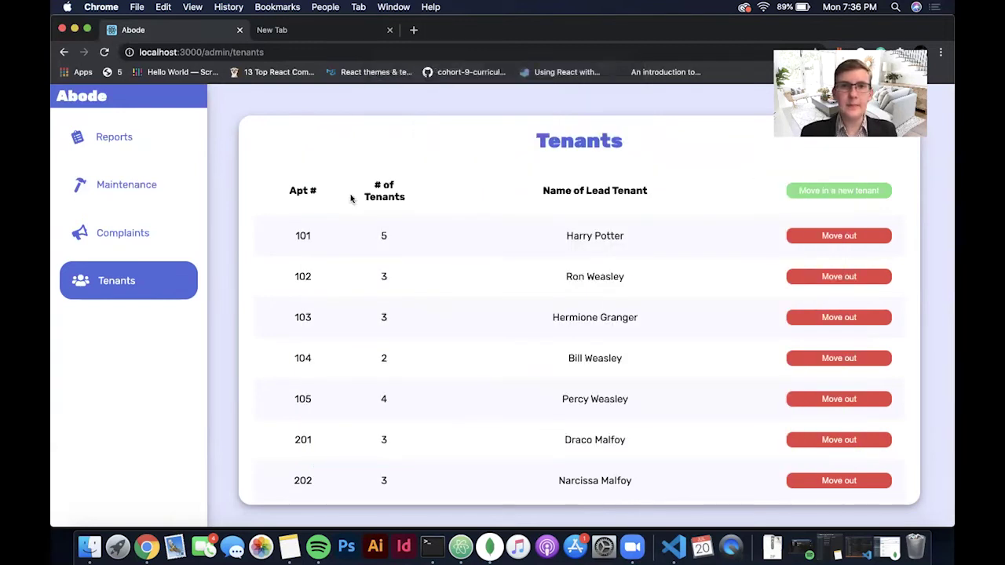